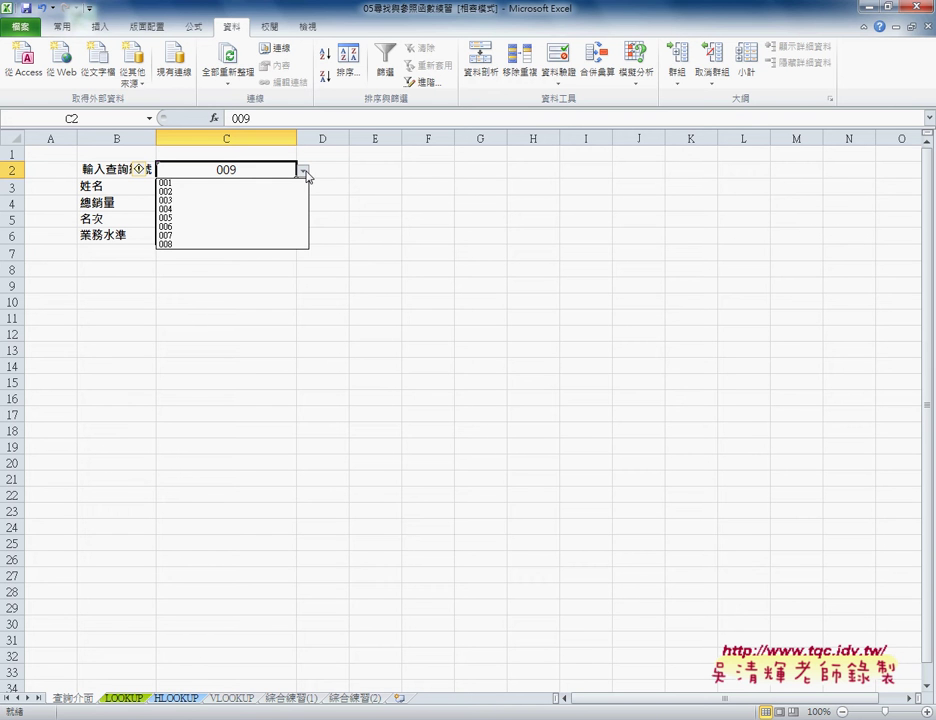
# Step: Pick employee numbers 002, 003, then 005 from the C2 dropdown list
pyautogui.click(268, 192)
pyautogui.click(302, 171)
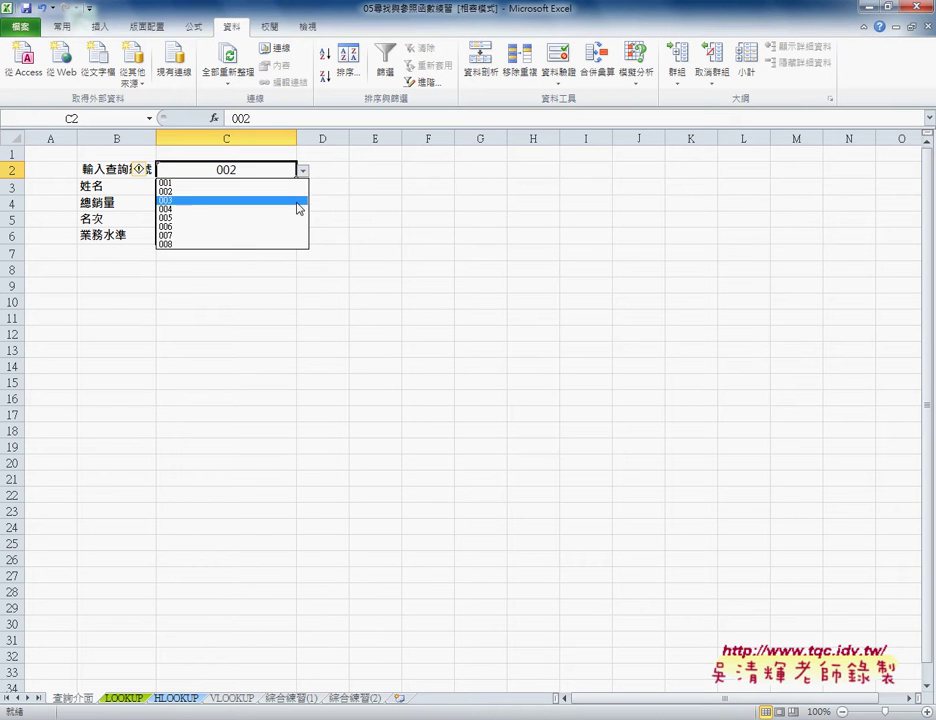
pyautogui.click(297, 202)
pyautogui.click(302, 171)
pyautogui.click(286, 217)
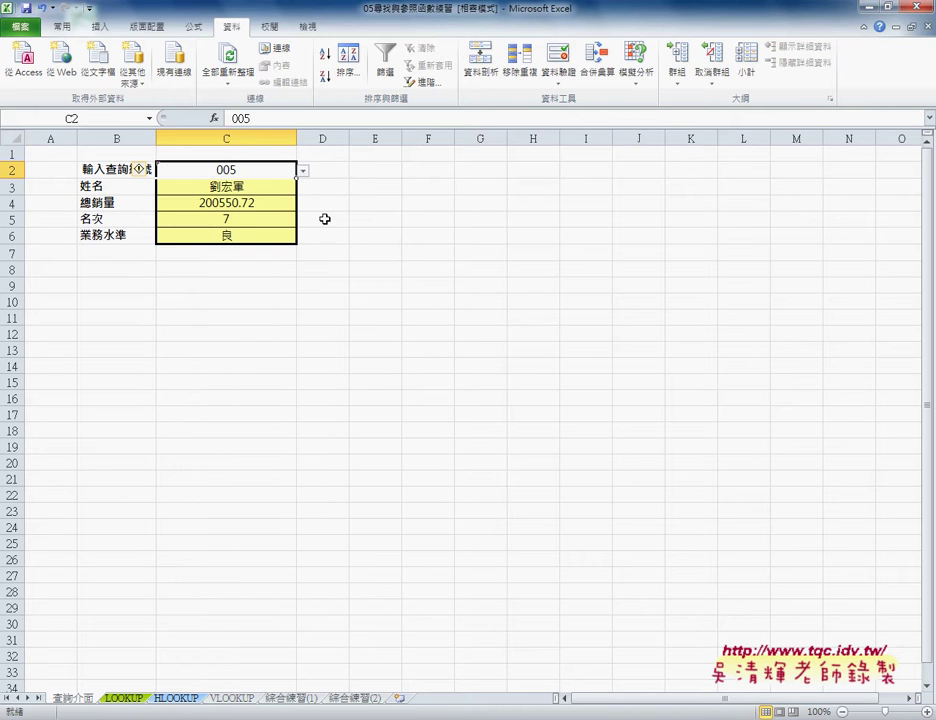
pyautogui.click(305, 172)
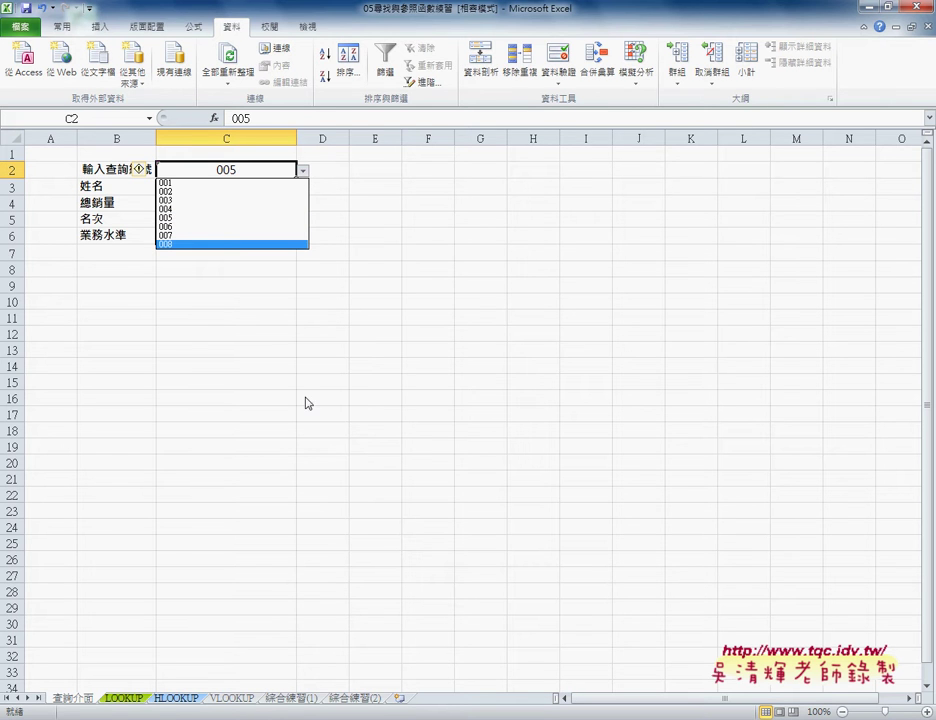
pyautogui.click(120, 700)
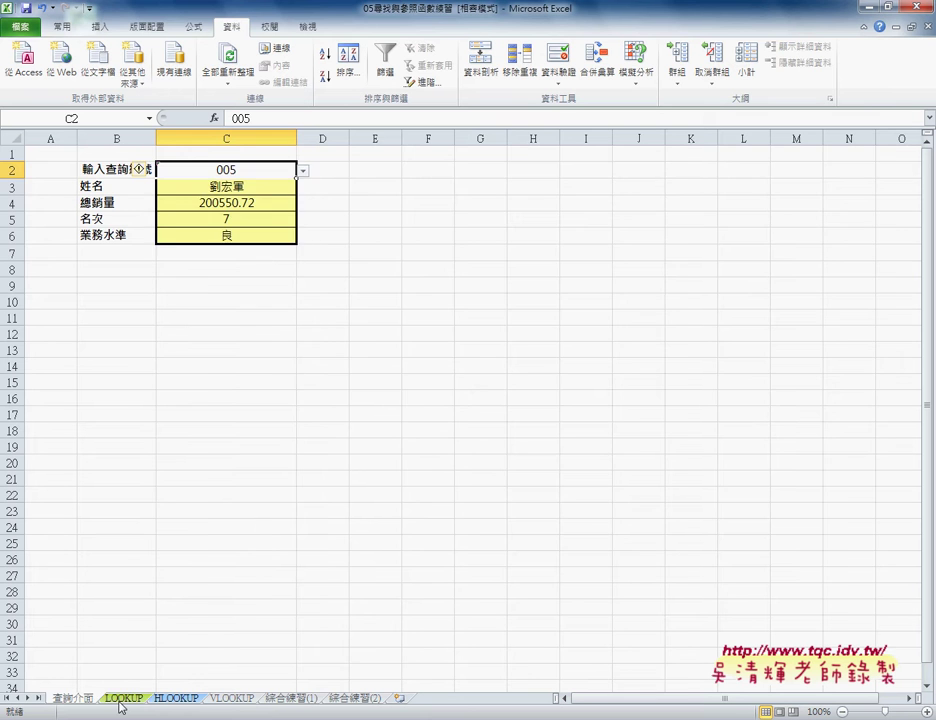
pyautogui.click(120, 699)
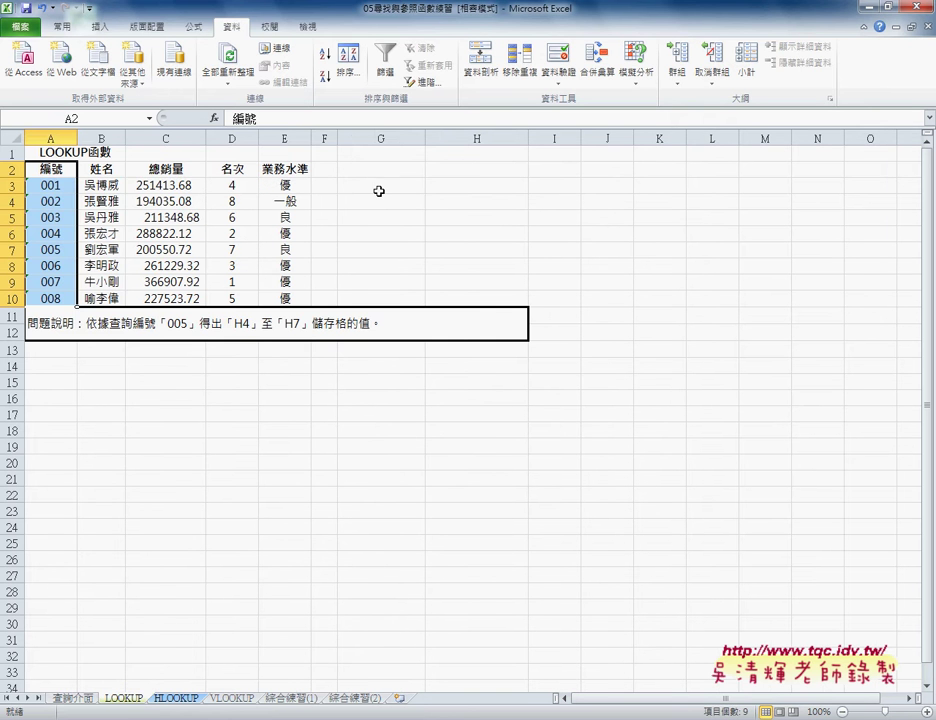
pyautogui.moveTo(380, 170); pyautogui.dragTo(492, 256)
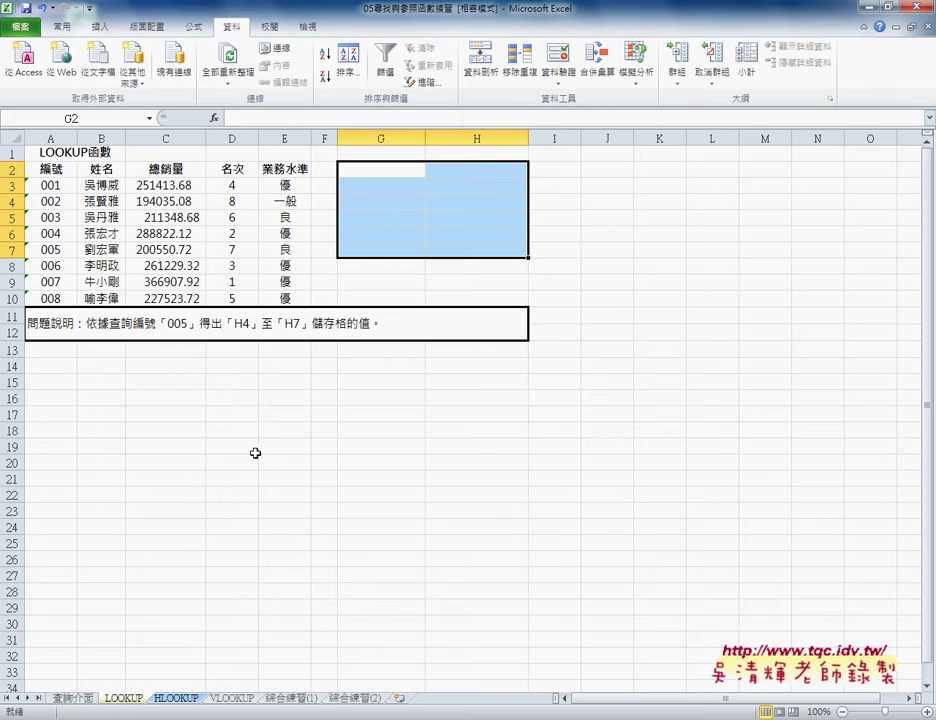
pyautogui.click(76, 699)
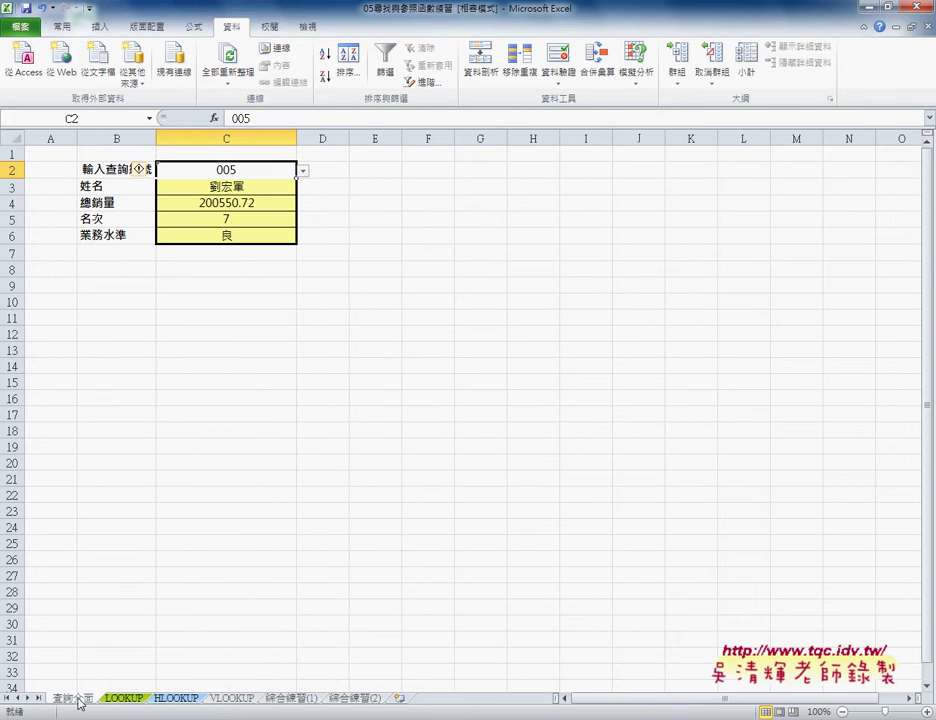
pyautogui.click(92, 168)
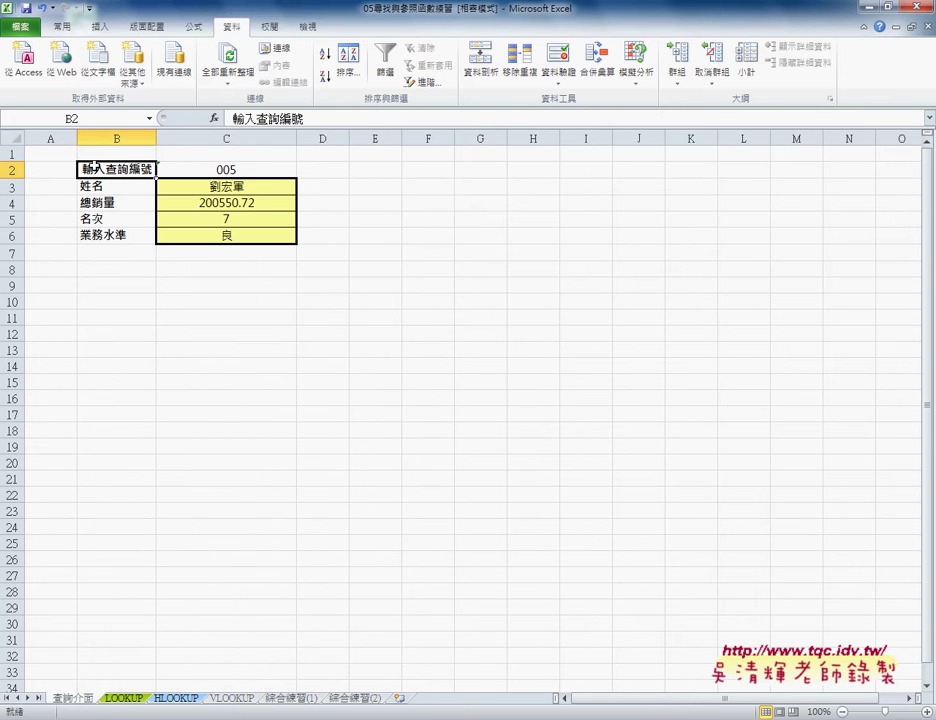
pyautogui.moveTo(92, 168); pyautogui.dragTo(232, 235)
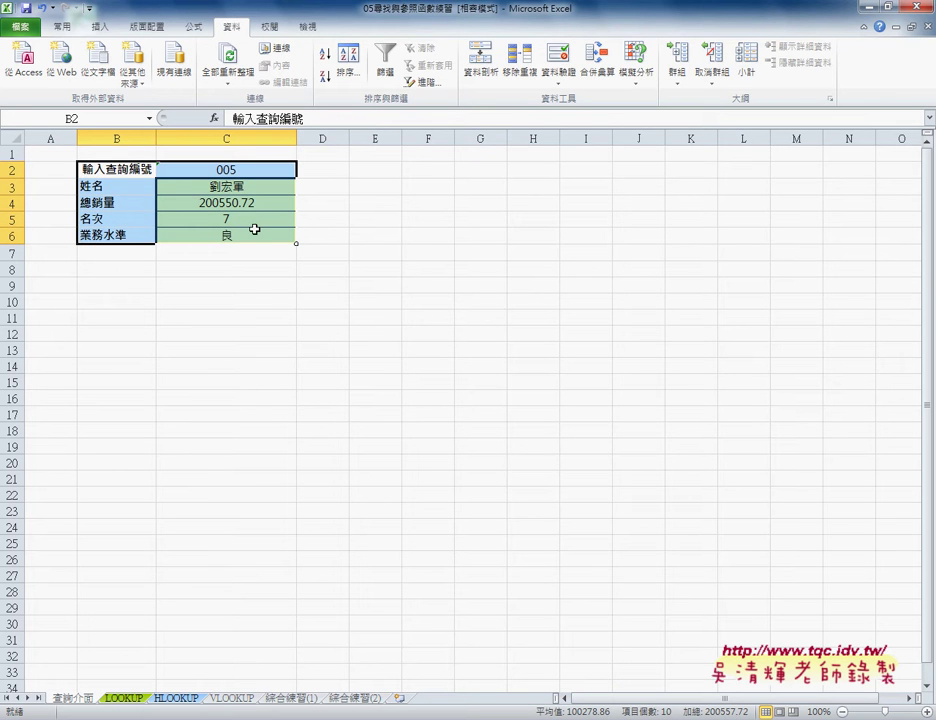
pyautogui.click(264, 191)
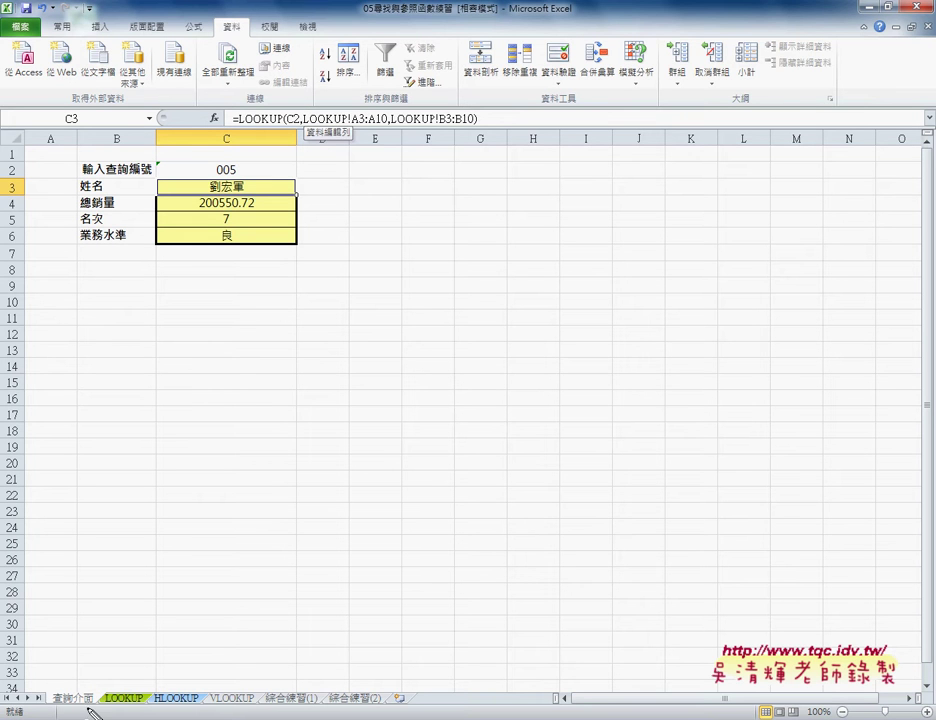
pyautogui.moveTo(68, 708); pyautogui.dragTo(82, 706)
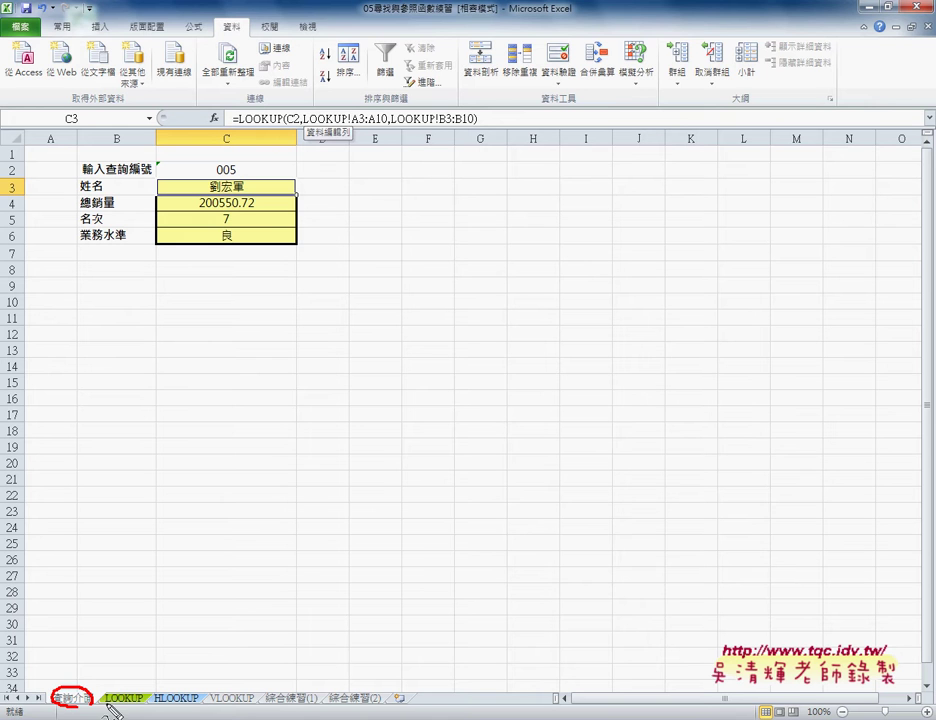
pyautogui.moveTo(303, 126); pyautogui.dragTo(350, 126)
# Step: On the LOOKUP sheet, name B2:B10 from its top row, creating the 姓名 range
pyautogui.click(128, 699)
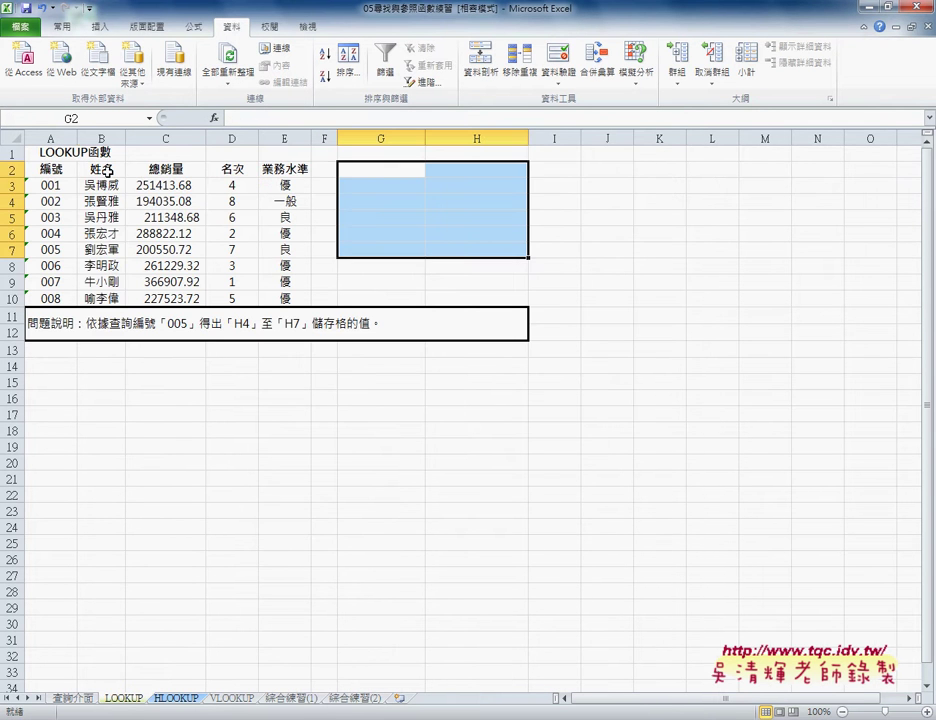
pyautogui.moveTo(101, 169); pyautogui.dragTo(105, 298)
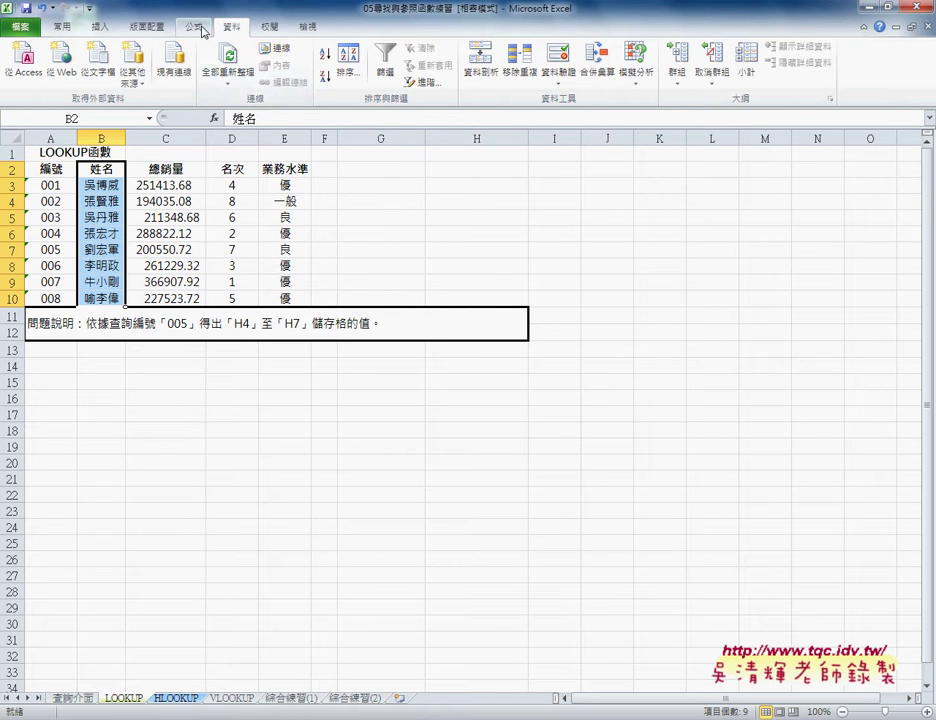
pyautogui.scroll(1, 150, 24)
pyautogui.click(425, 83)
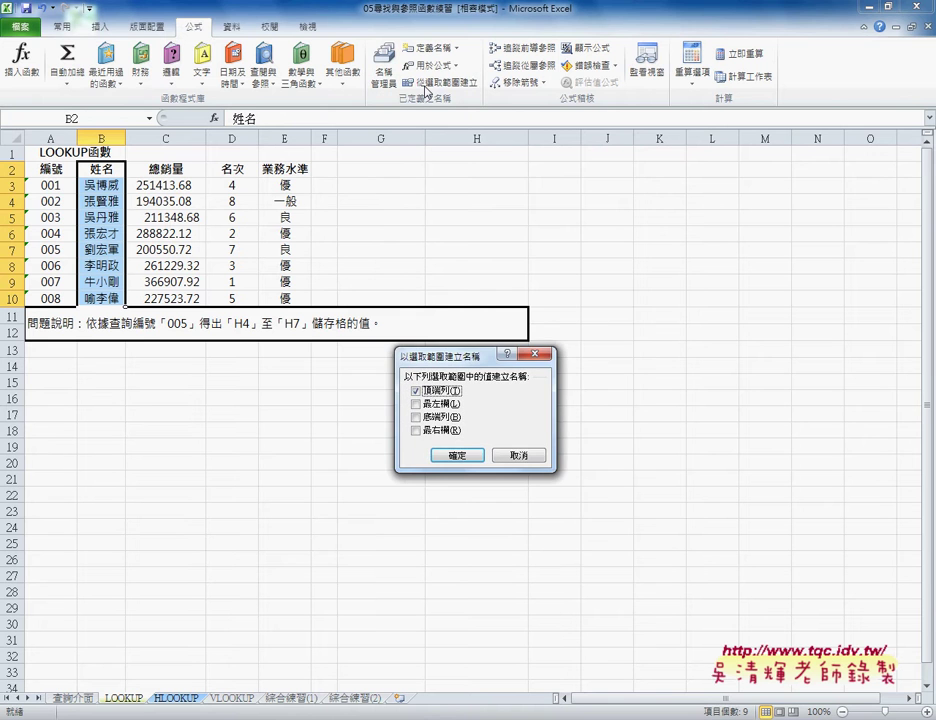
pyautogui.click(457, 454)
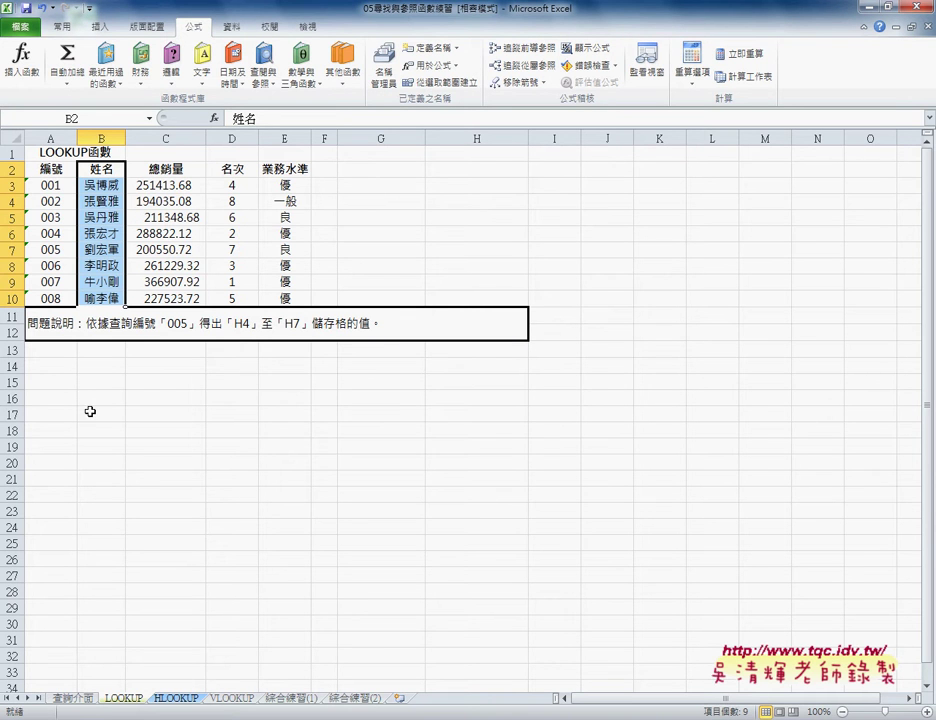
# Step: In C3's LOOKUP arguments, replace the LOOKUP!A3:A10 lookup vector with the 編號 name
pyautogui.click(75, 703)
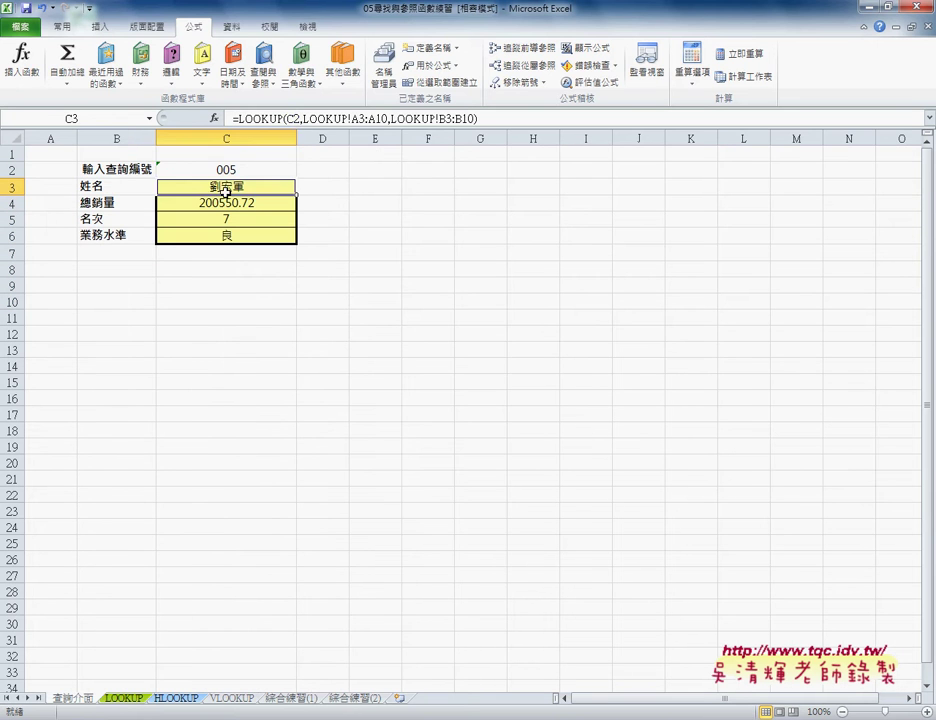
pyautogui.click(264, 117)
pyautogui.click(214, 118)
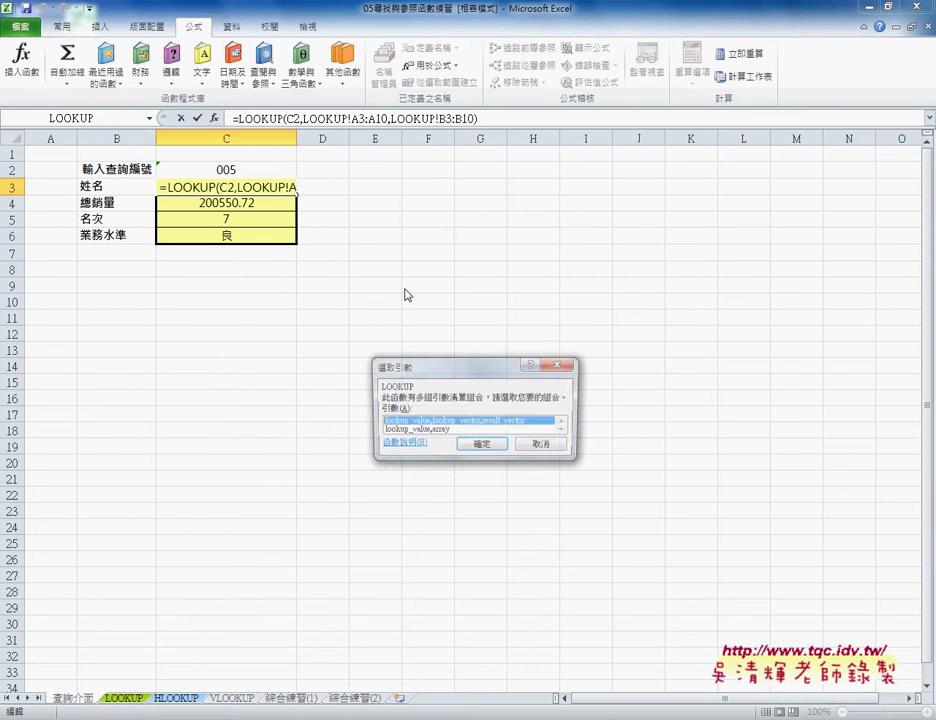
pyautogui.click(478, 446)
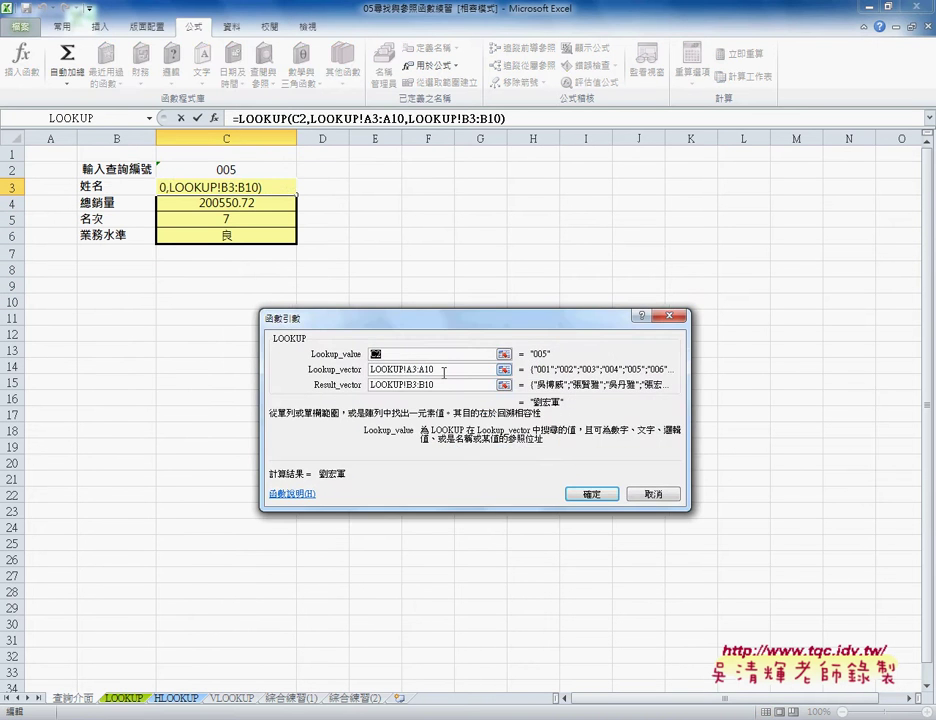
pyautogui.moveTo(440, 370); pyautogui.dragTo(369, 372)
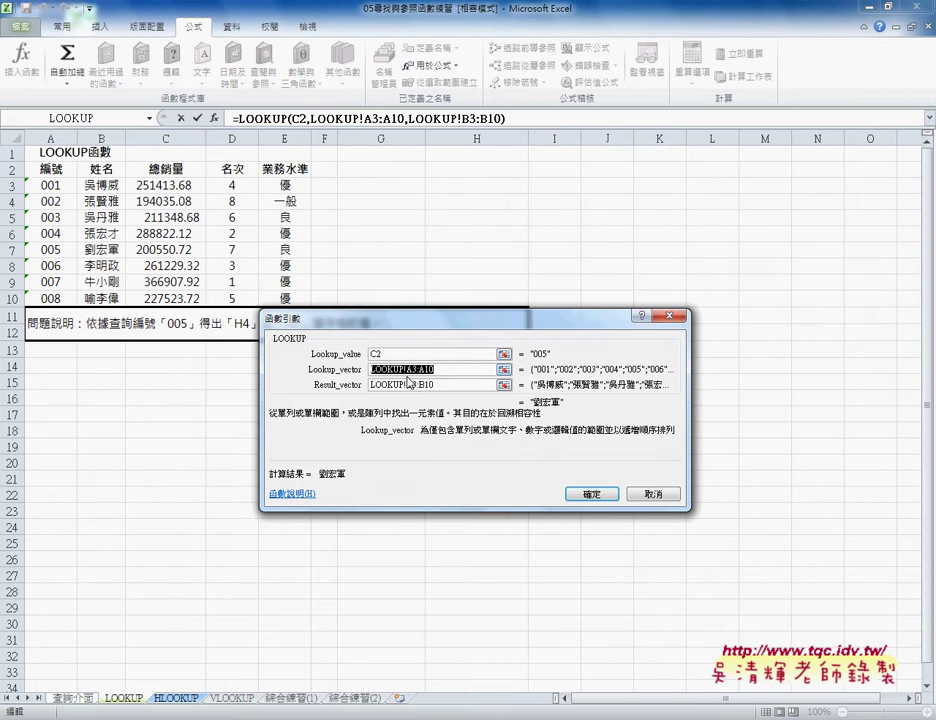
pyautogui.press('Delete')
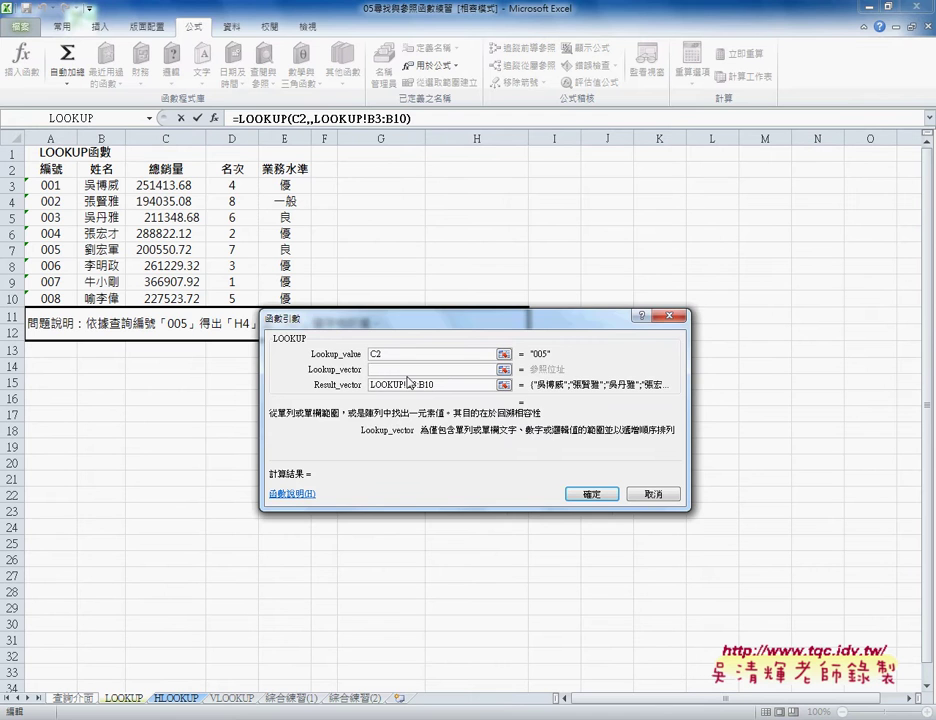
pyautogui.press('F3')
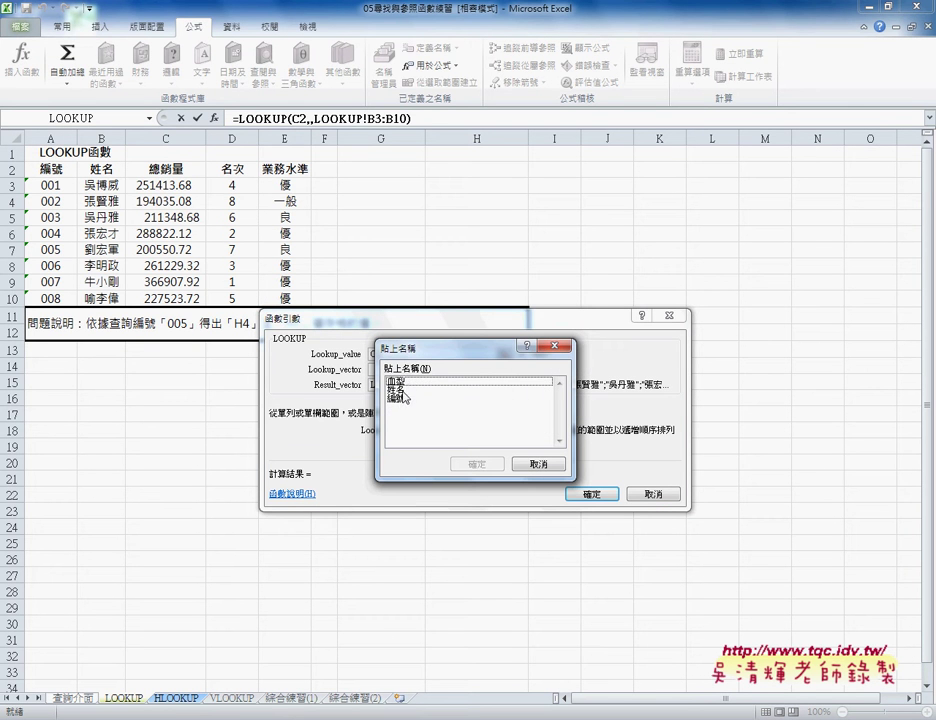
pyautogui.click(397, 398)
pyautogui.click(474, 466)
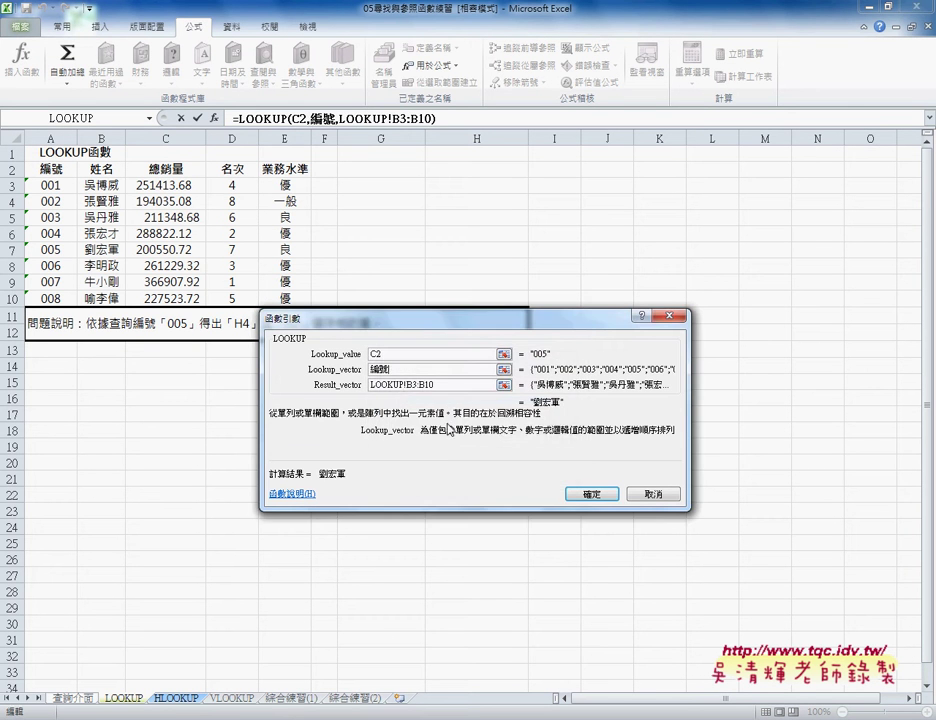
# Step: Replace the result vector with the 姓名 name, giving =LOOKUP(C2,編號,姓名)
pyautogui.moveTo(434, 385); pyautogui.dragTo(340, 388)
pyautogui.press('Delete')
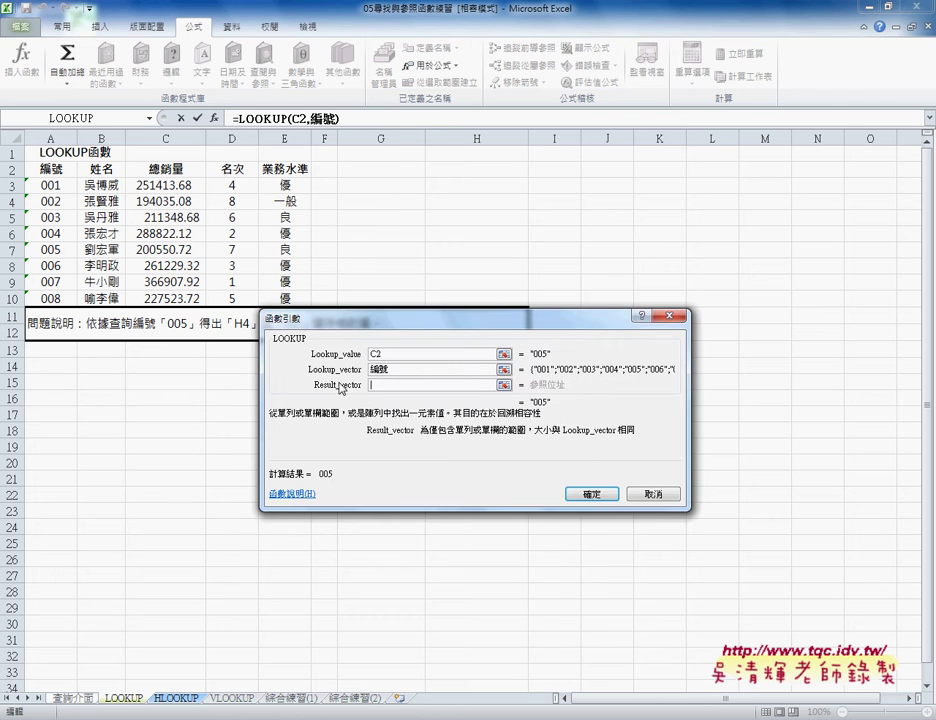
pyautogui.press('F3')
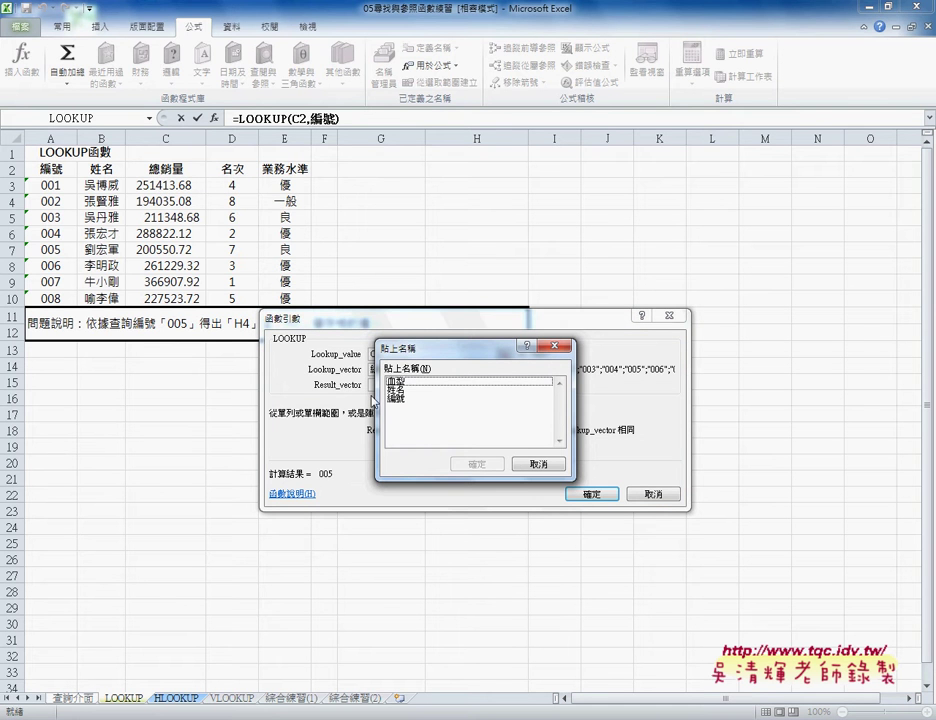
pyautogui.click(396, 389)
pyautogui.click(478, 465)
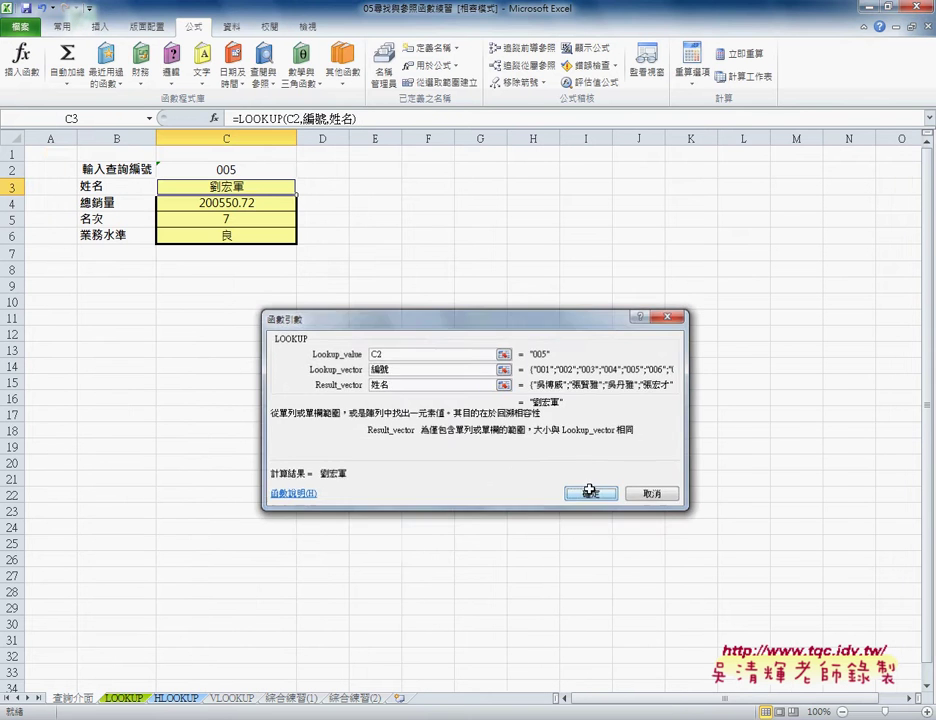
pyautogui.click(590, 493)
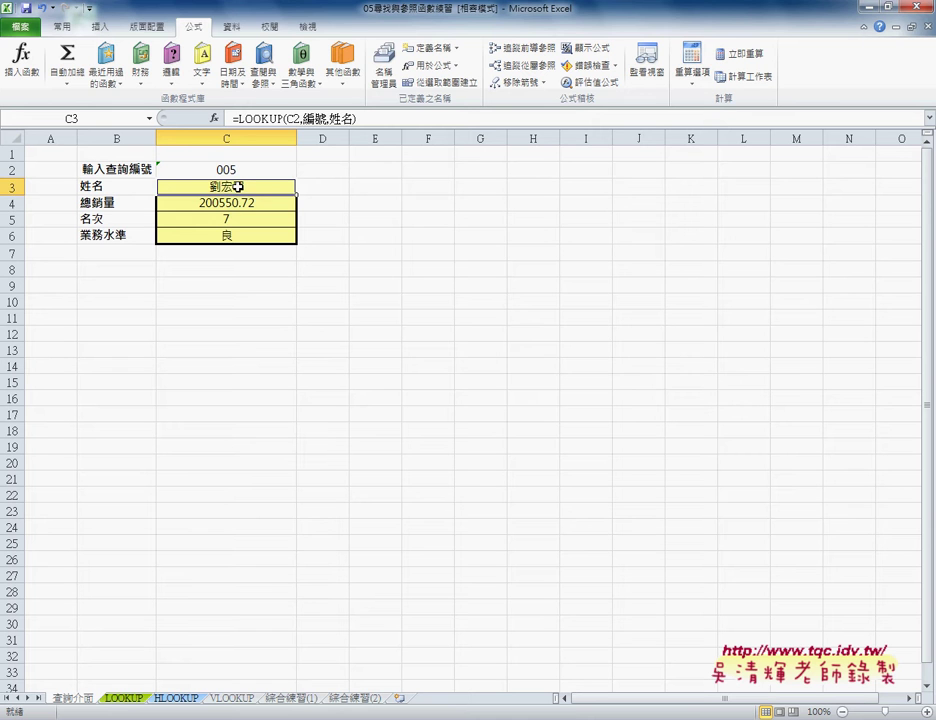
# Step: Review the formulas in the 總銷量, 名次, 業務水準 and 姓名 result cells
pyautogui.click(246, 204)
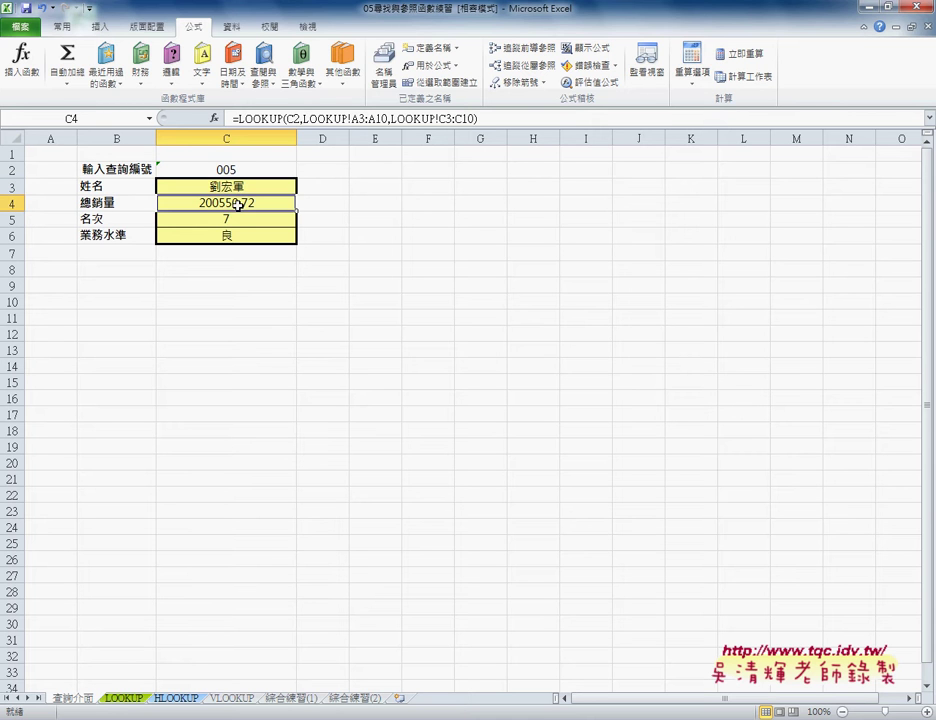
pyautogui.click(233, 221)
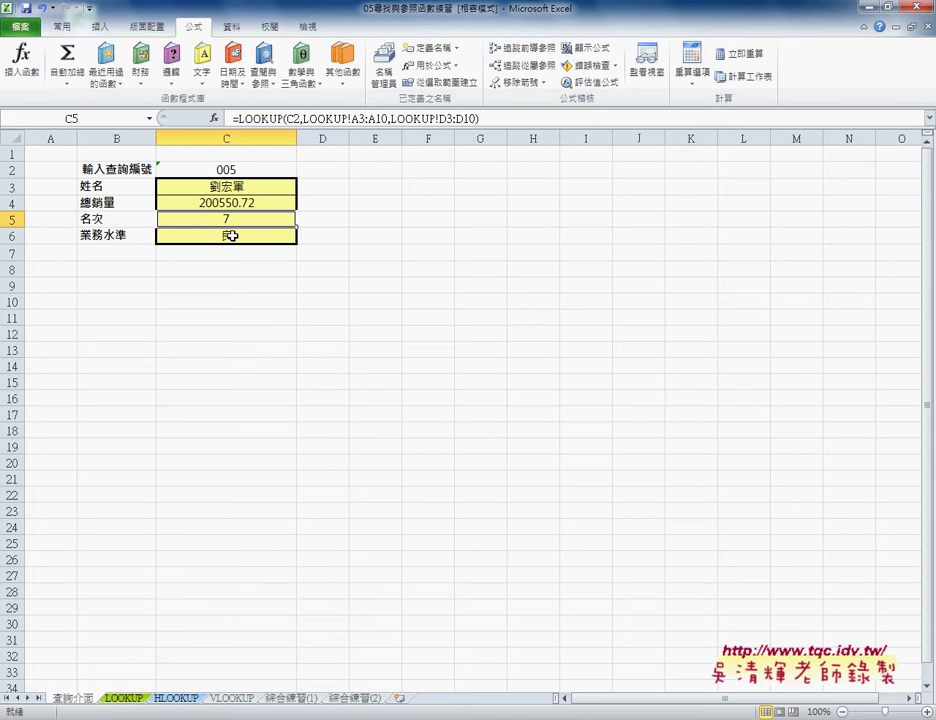
pyautogui.click(235, 237)
pyautogui.click(236, 188)
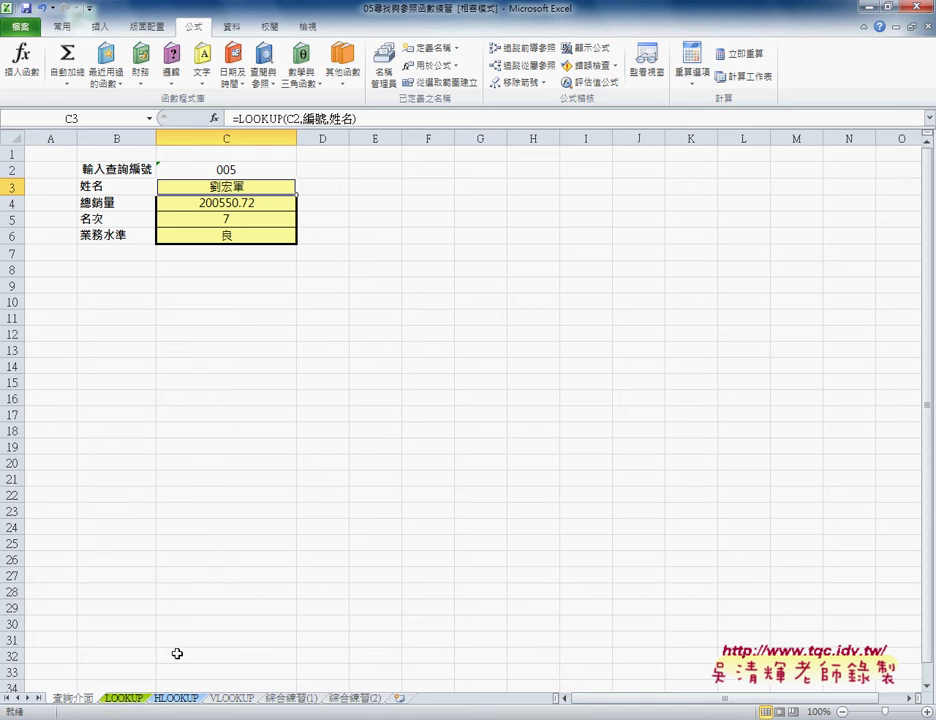
# Step: On the LOOKUP sheet, select the 總銷量 C2:C10 and 名次 D2:D10 columns
pyautogui.click(126, 696)
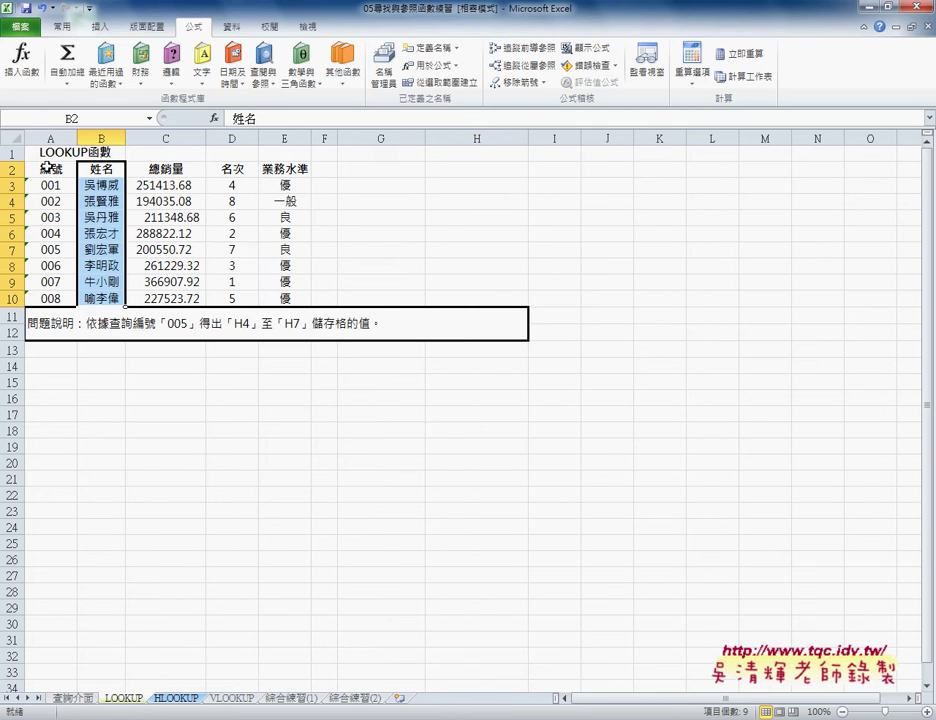
pyautogui.moveTo(143, 169); pyautogui.dragTo(173, 298)
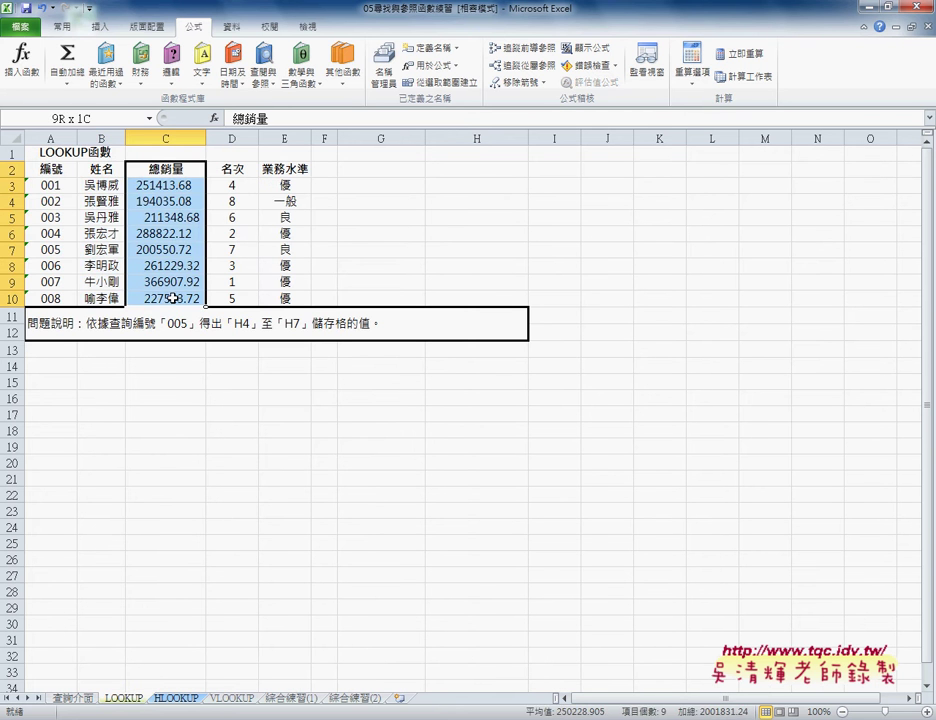
pyautogui.moveTo(231, 169)
pyautogui.mouseDown()
pyautogui.moveTo(234, 298)
pyautogui.moveTo(242, 284)
pyautogui.mouseUp()
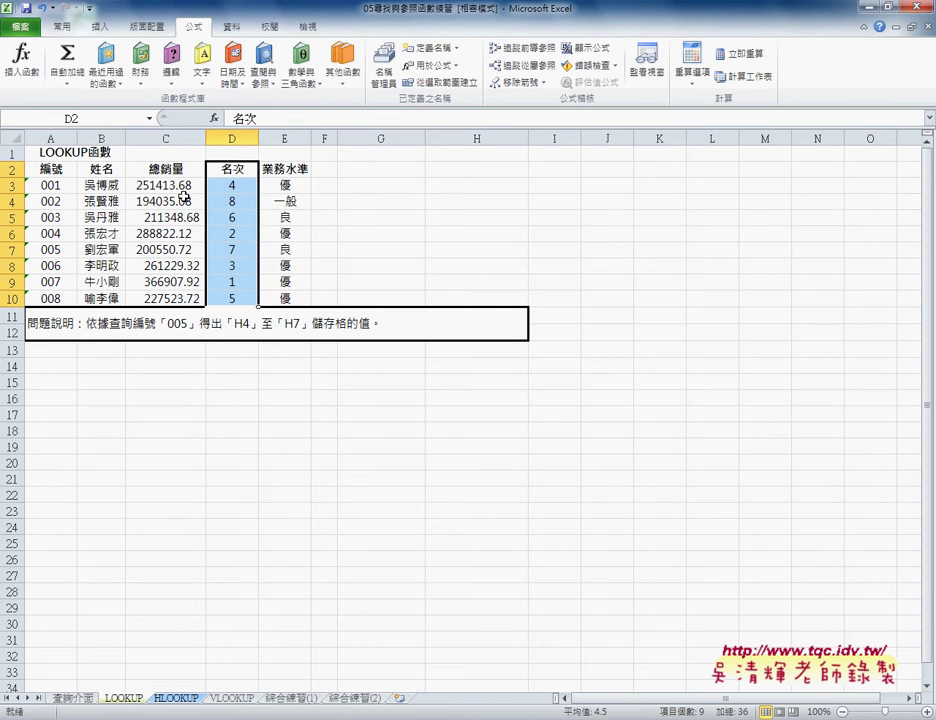
# Step: Delete the 姓名 and 編號 names in Name Manager, leaving only 血型
pyautogui.click(383, 68)
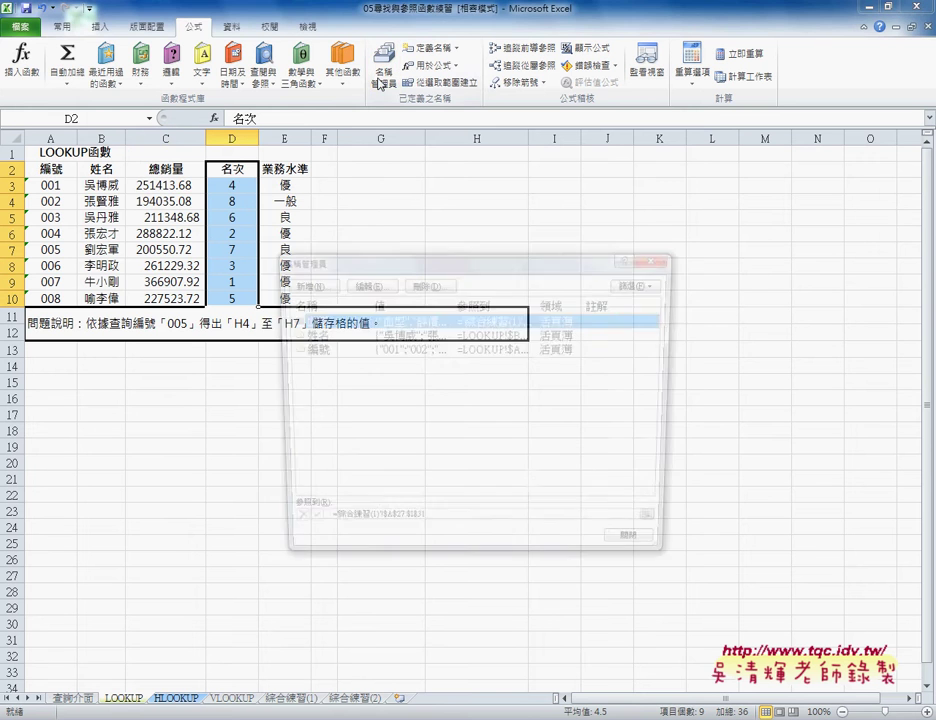
pyautogui.click(323, 338)
pyautogui.click(425, 283)
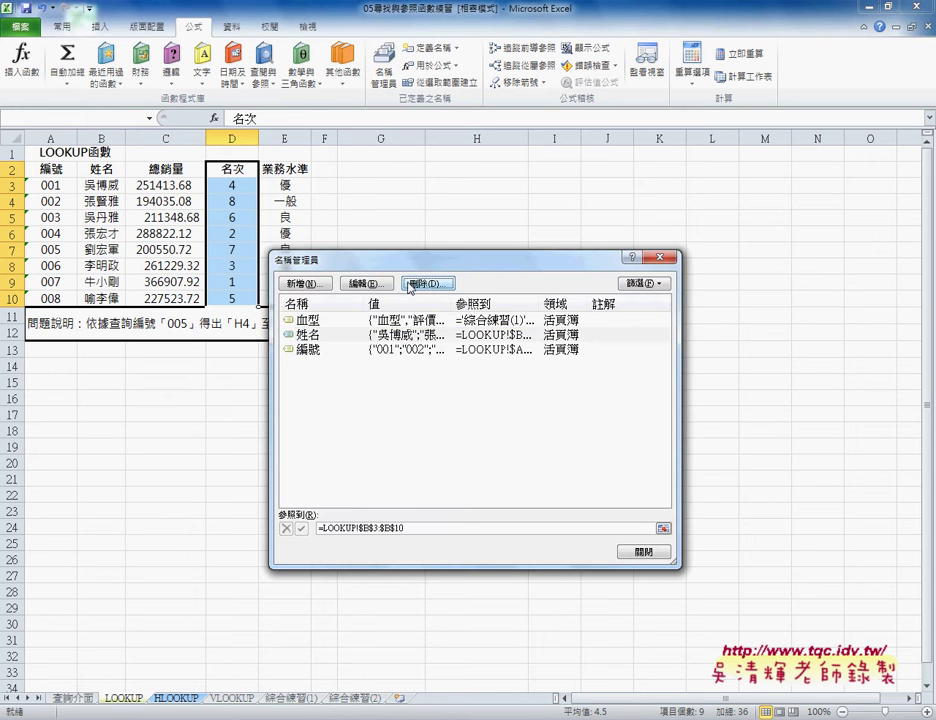
pyautogui.click(440, 357)
pyautogui.click(340, 335)
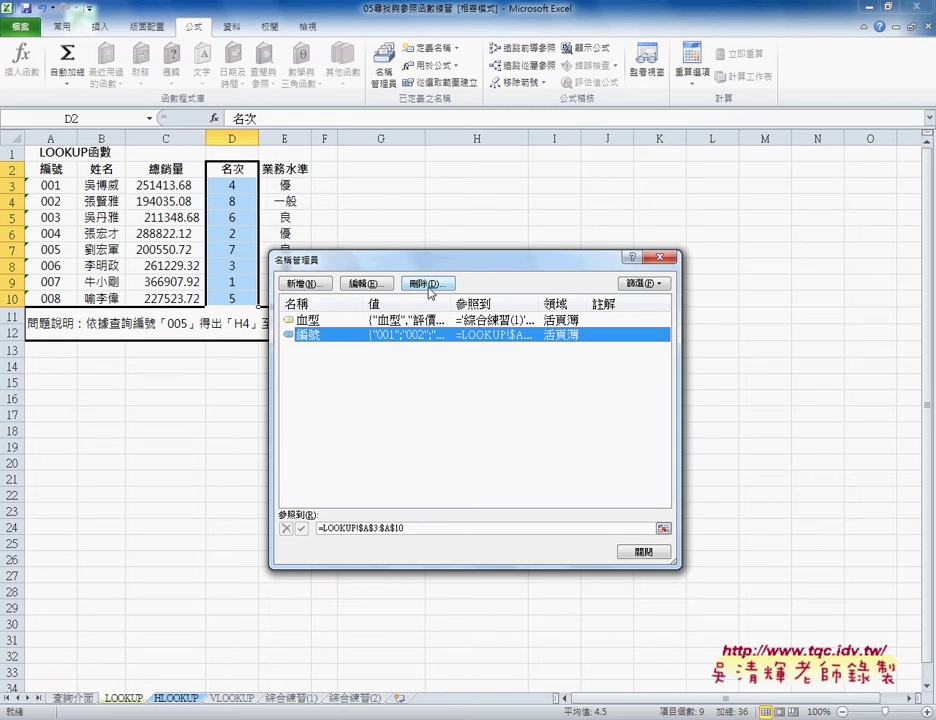
pyautogui.click(425, 283)
pyautogui.click(439, 403)
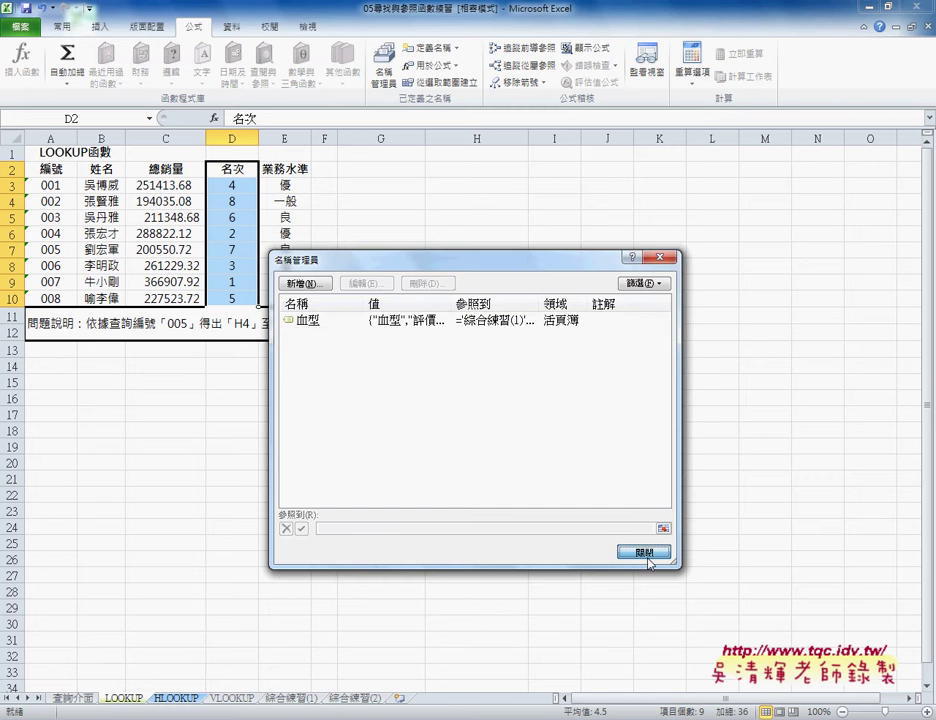
pyautogui.click(643, 551)
pyautogui.moveTo(55, 172); pyautogui.dragTo(275, 170)
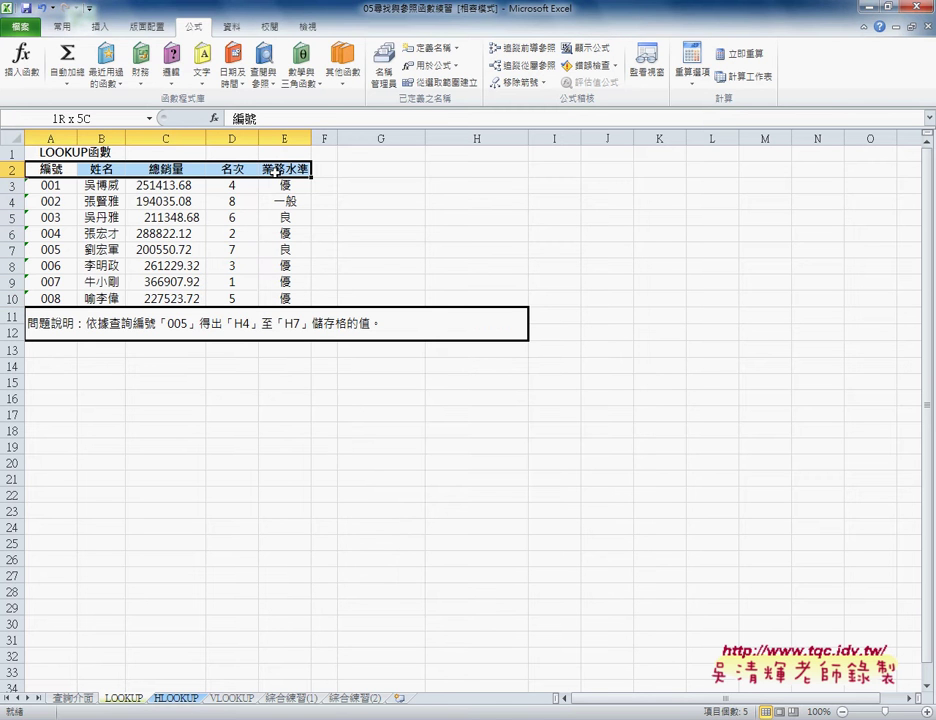
# Step: Create names for every column of A2:E10 from the top row only, with Left column unchecked
pyautogui.moveTo(75, 172)
pyautogui.mouseDown()
pyautogui.moveTo(192, 284)
pyautogui.moveTo(288, 303)
pyautogui.mouseUp()
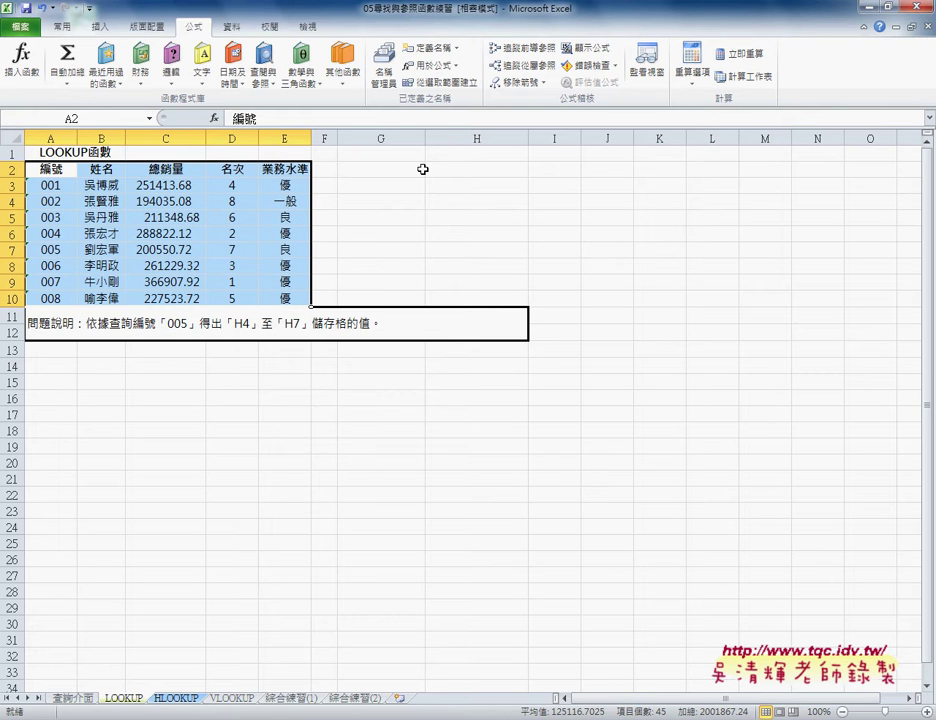
pyautogui.click(447, 84)
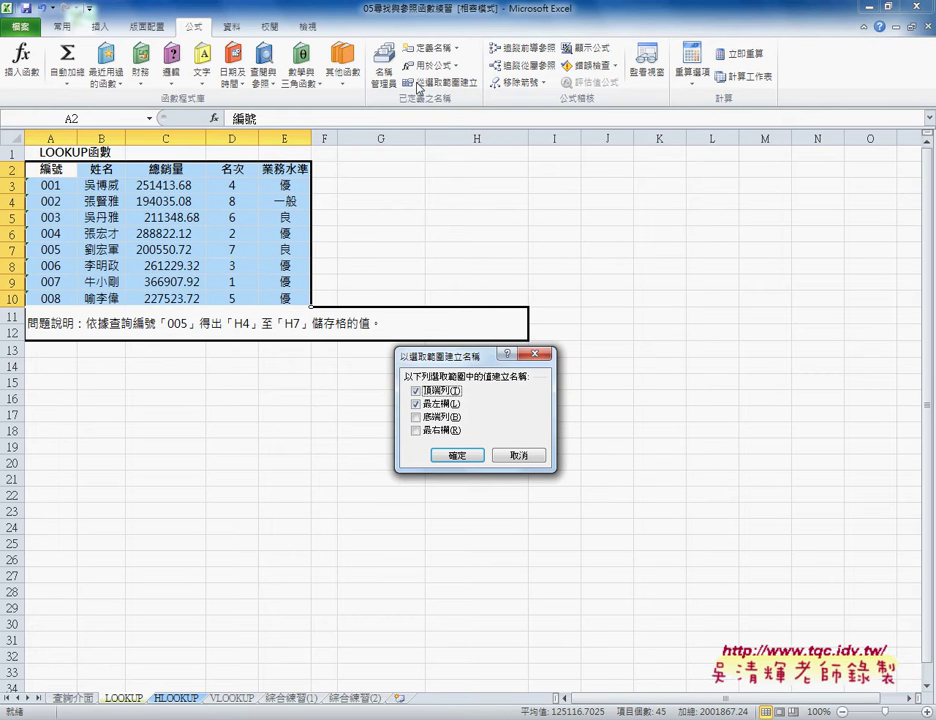
pyautogui.click(416, 403)
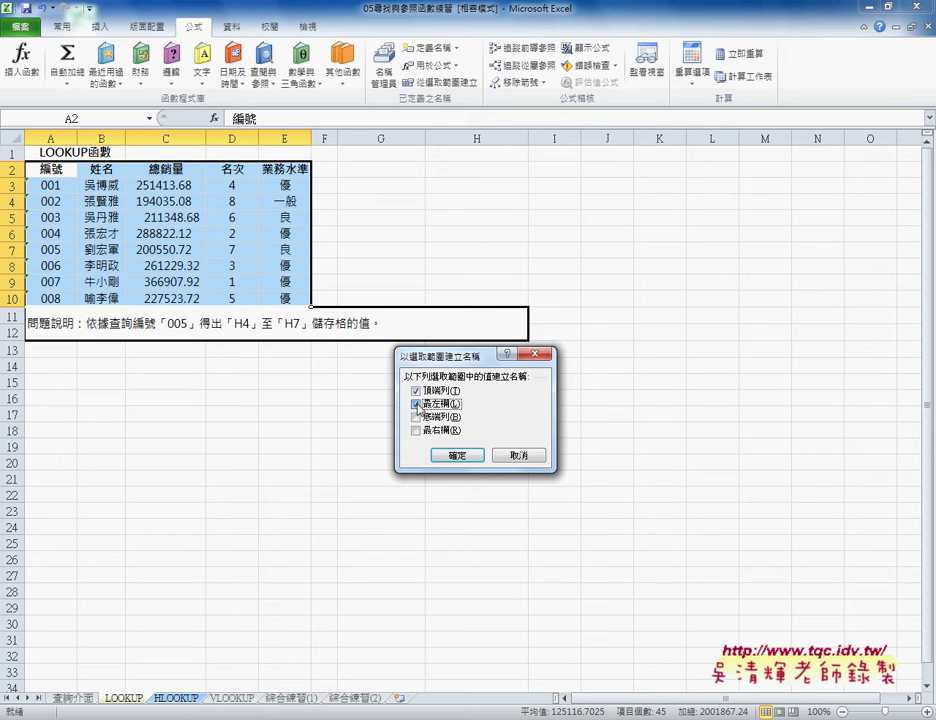
pyautogui.moveTo(430, 355)
pyautogui.mouseDown()
pyautogui.moveTo(368, 231)
pyautogui.moveTo(352, 171)
pyautogui.mouseUp()
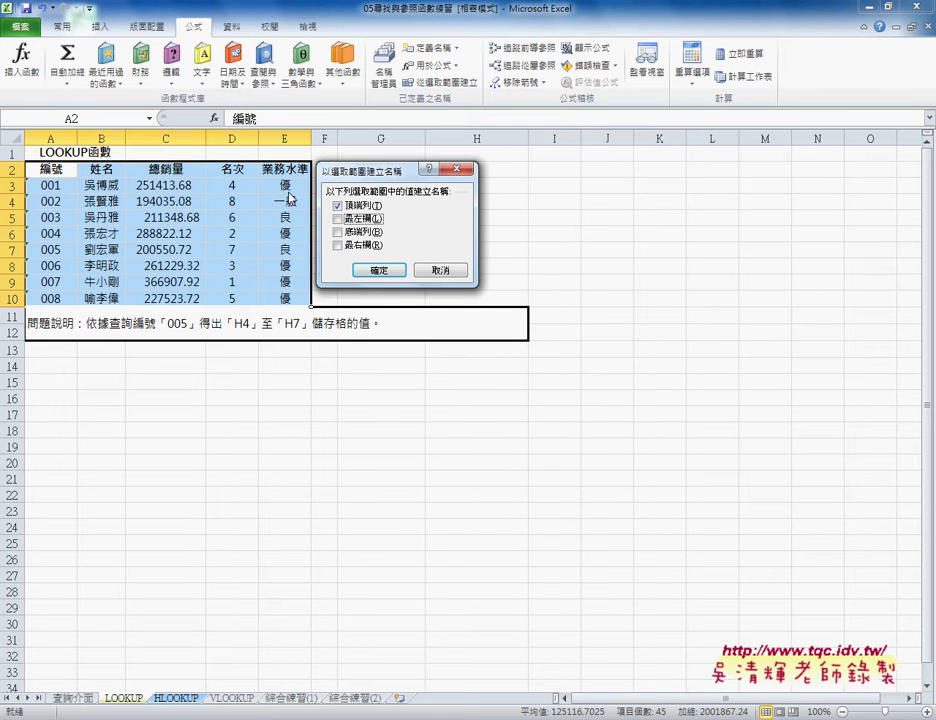
pyautogui.click(373, 272)
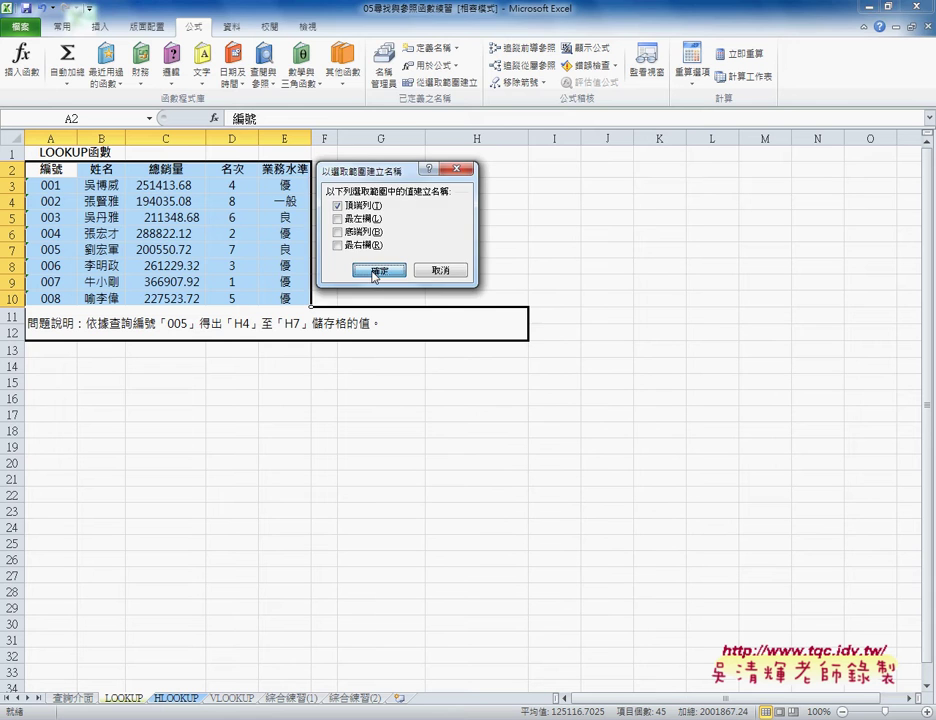
pyautogui.click(383, 72)
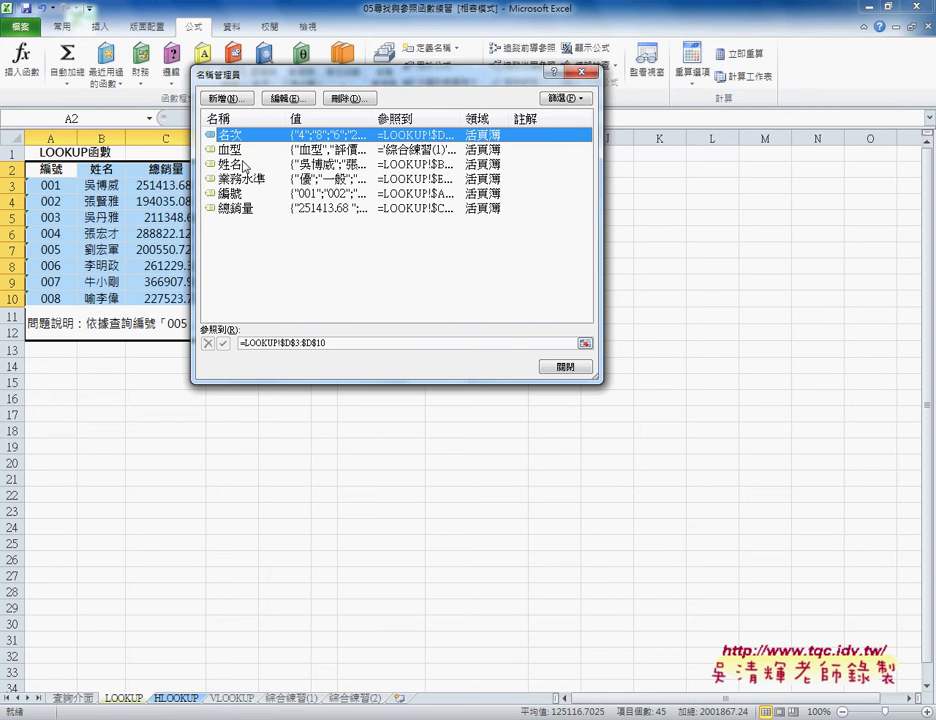
pyautogui.click(560, 368)
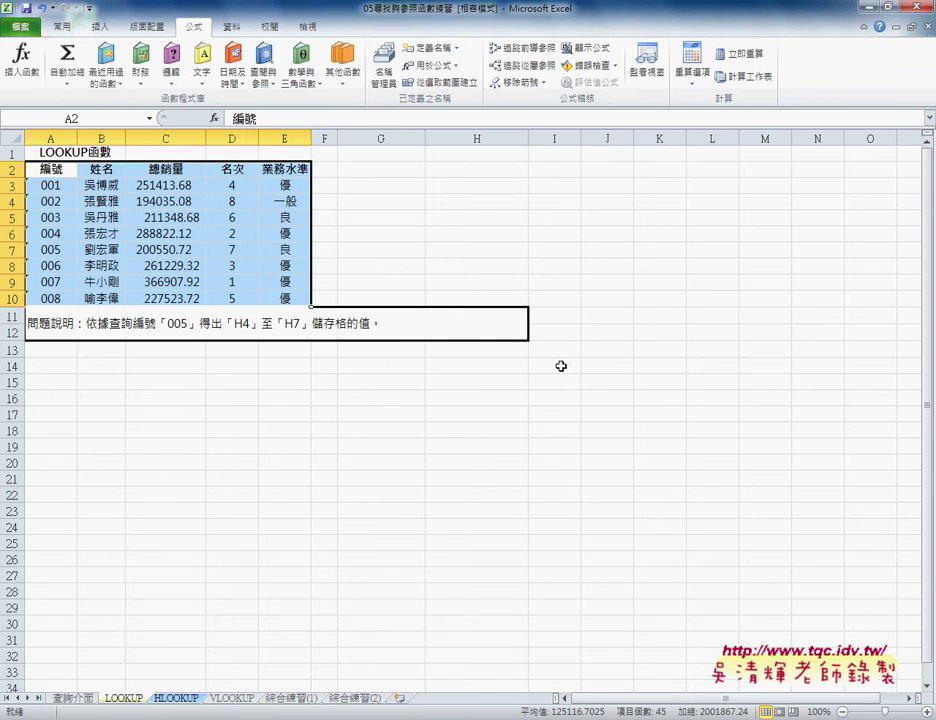